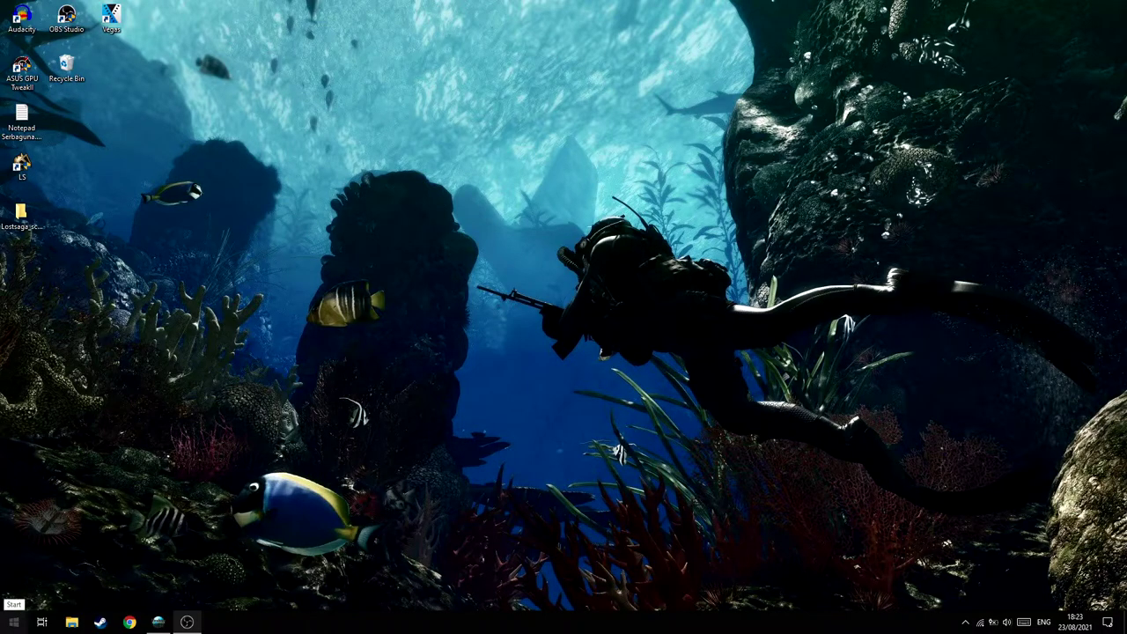
# Search Windows for "country" and open the setting for changing the country or region.
pyautogui.click(13, 622)
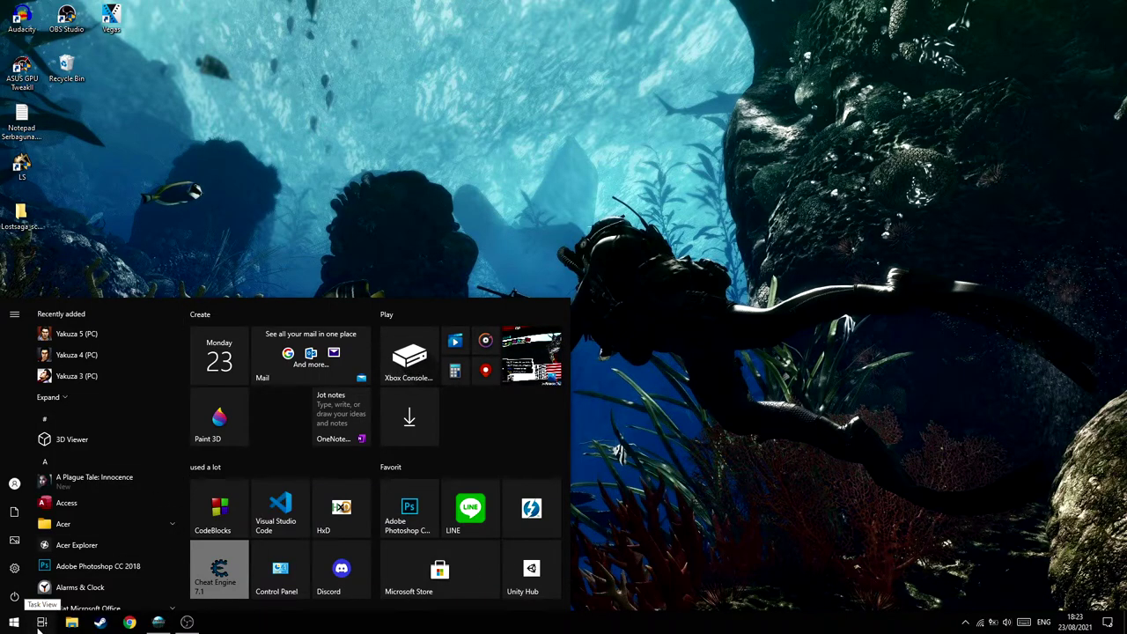
pyautogui.press('super')
pyautogui.press('super')
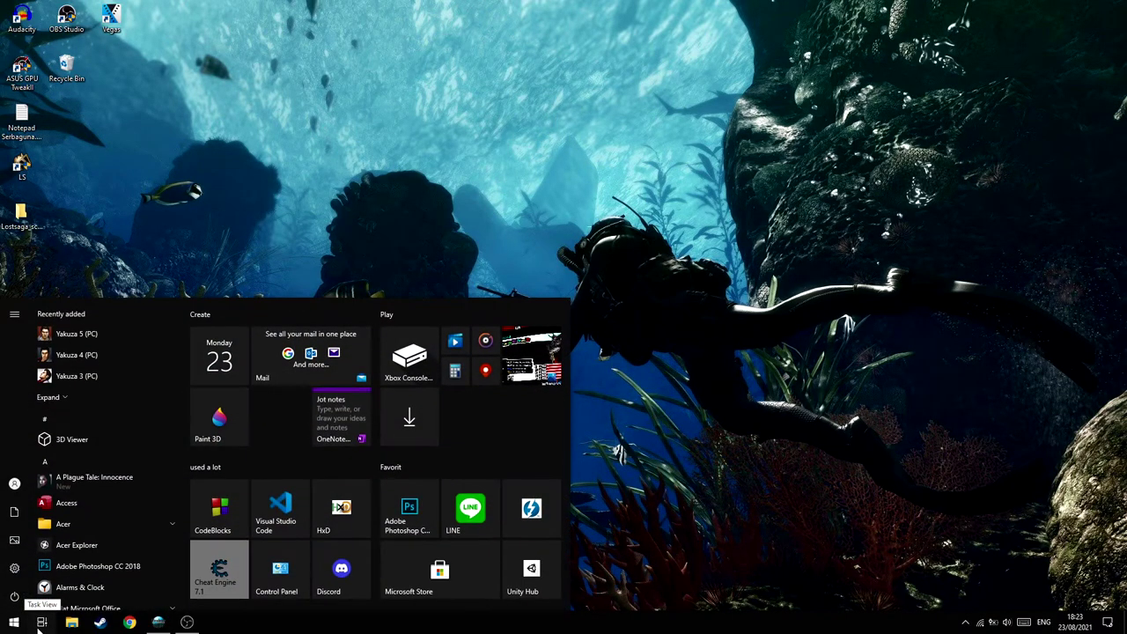
pyautogui.write('country')
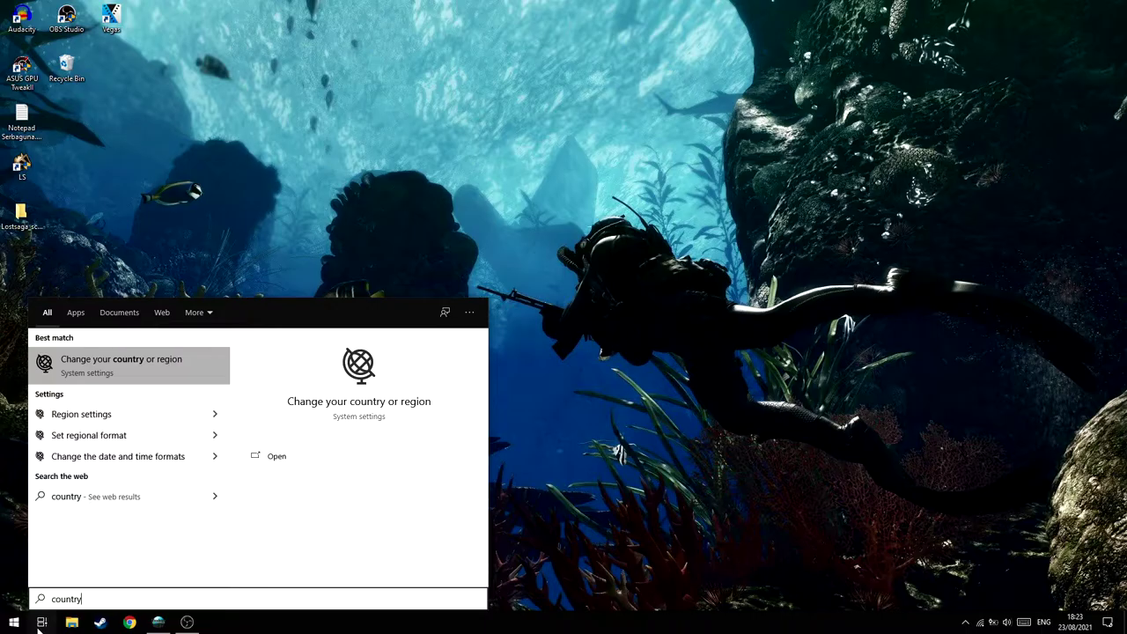
pyautogui.press('Return')
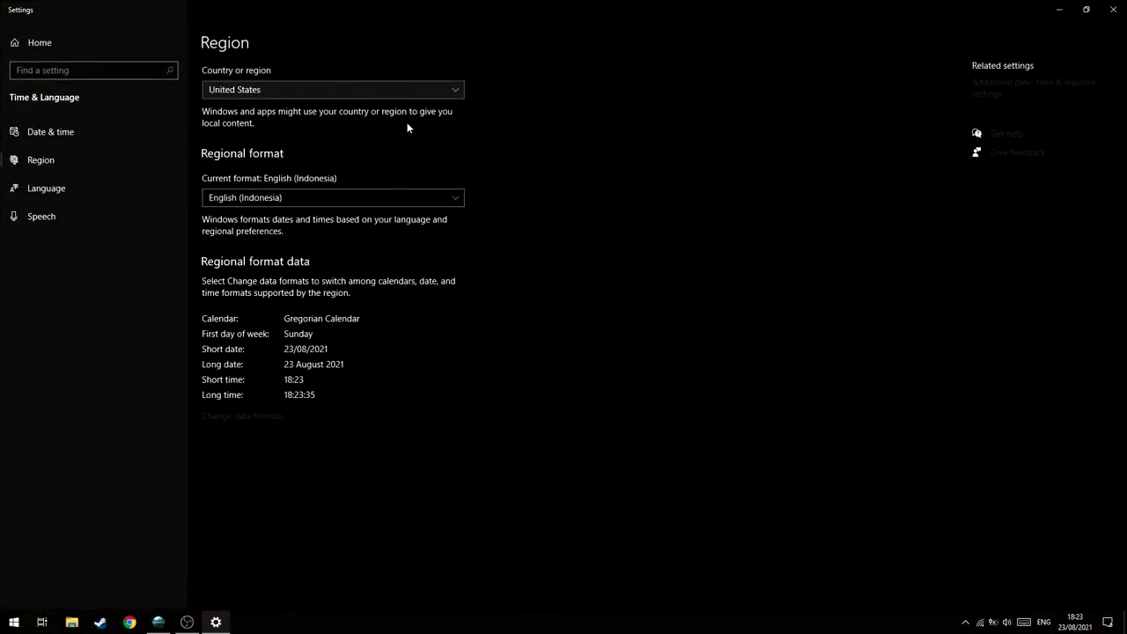
# Look through the available countries for the country or region setting, and close Settings.
pyautogui.click(300, 89)
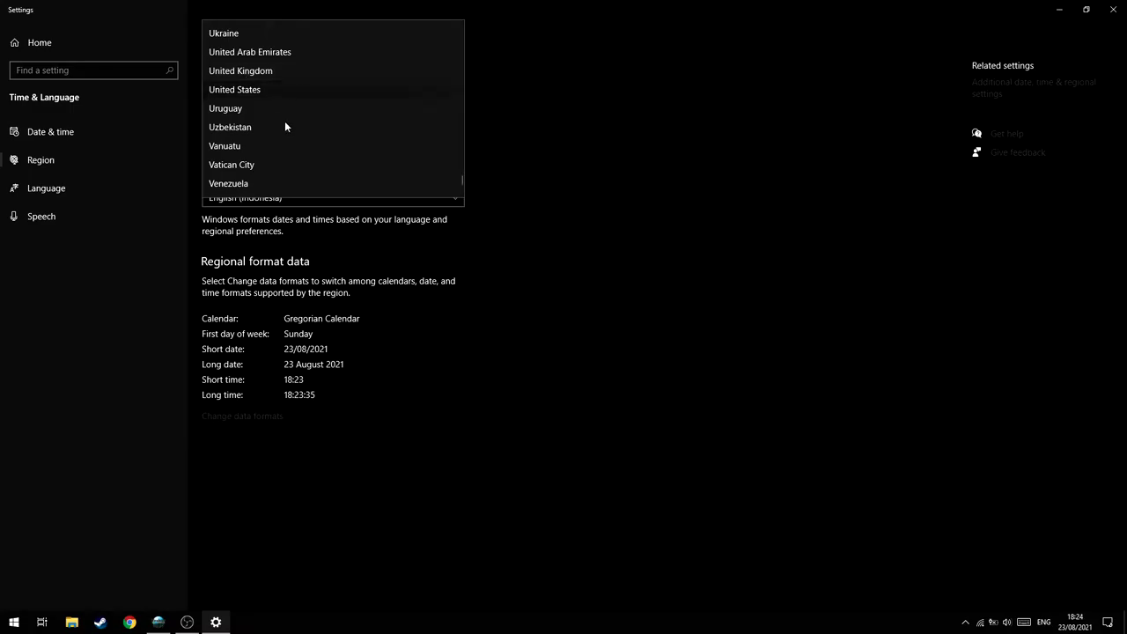
pyautogui.click(642, 270)
pyautogui.click(1113, 9)
# Launch the Xbox app.
pyautogui.press('super')
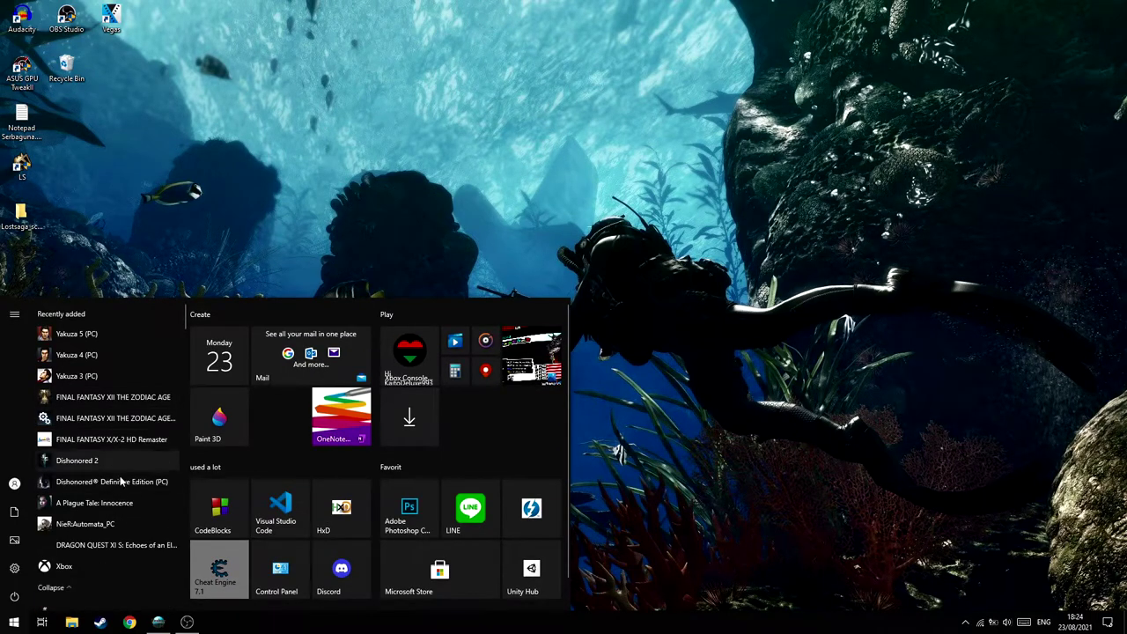
pyautogui.click(78, 565)
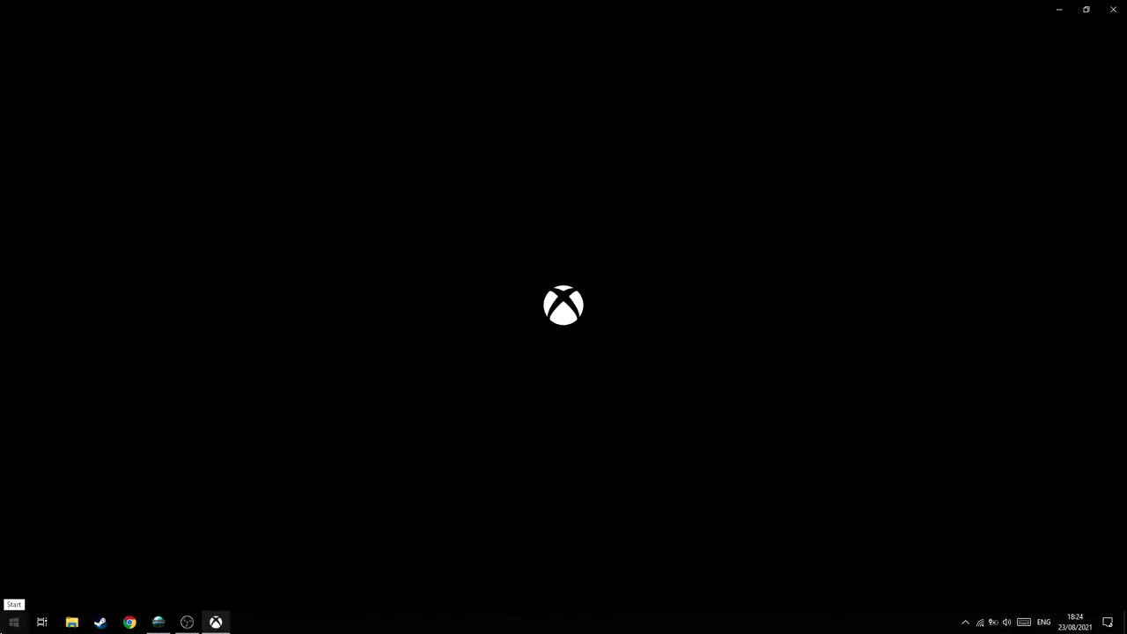
# Reopen the Windows Region settings through a search and choose United States as the country or region.
pyautogui.click(9, 621)
pyautogui.write('region')
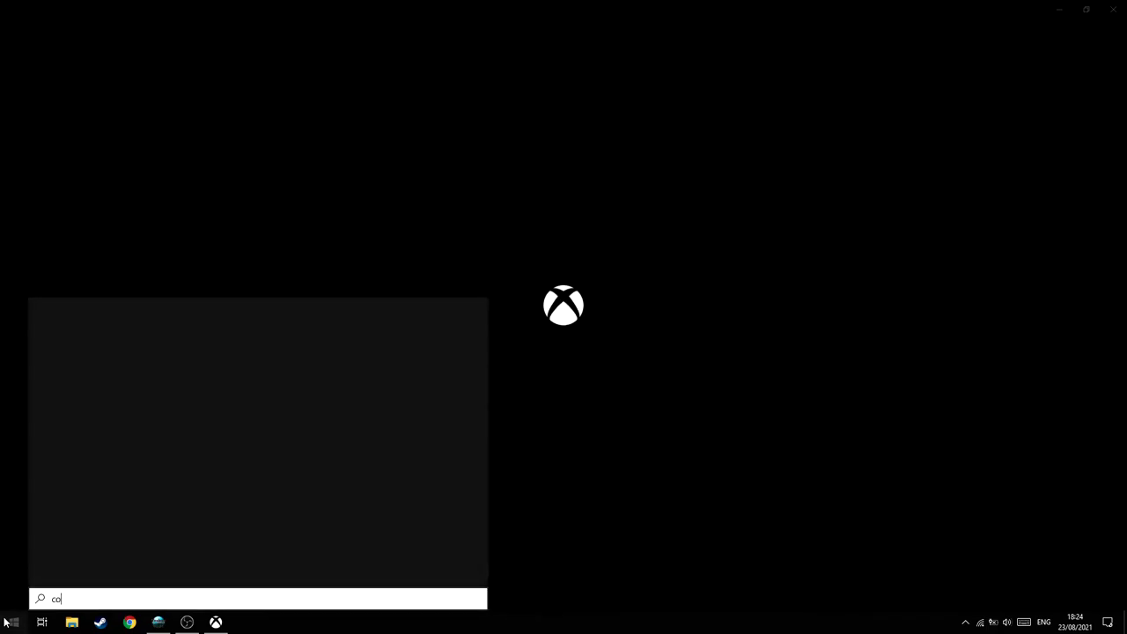
pyautogui.press('Return')
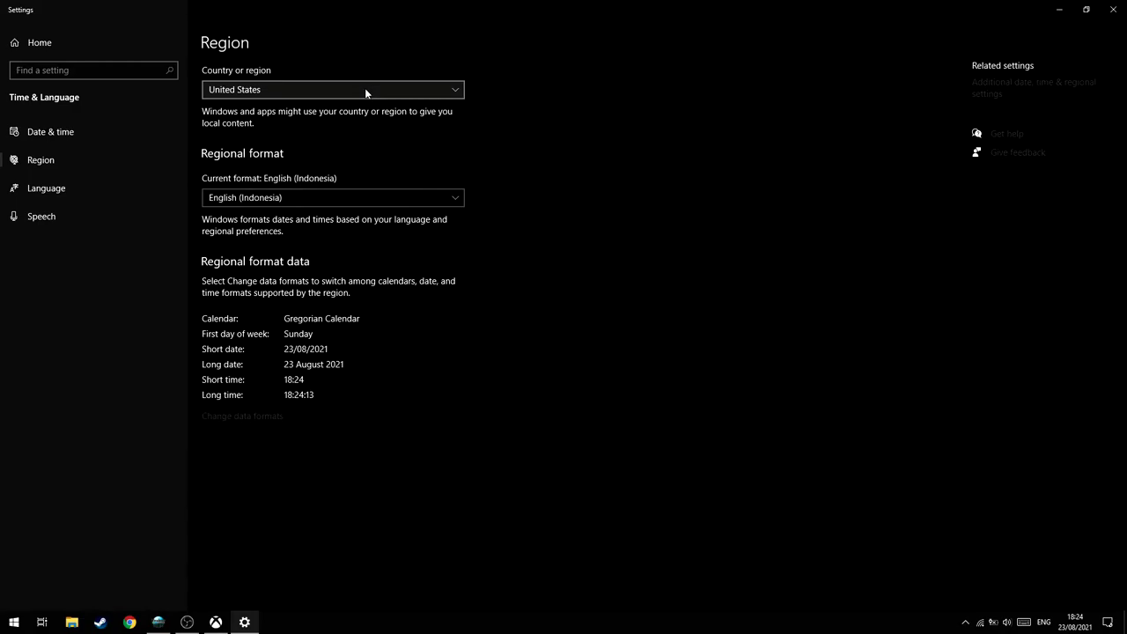
pyautogui.click(365, 90)
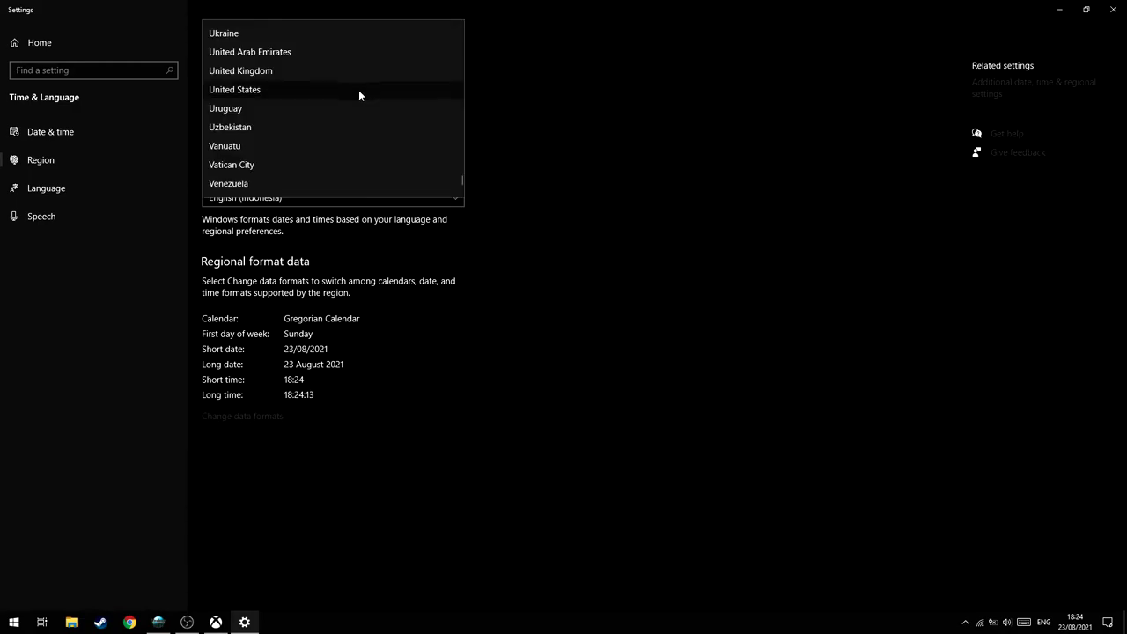
pyautogui.click(291, 97)
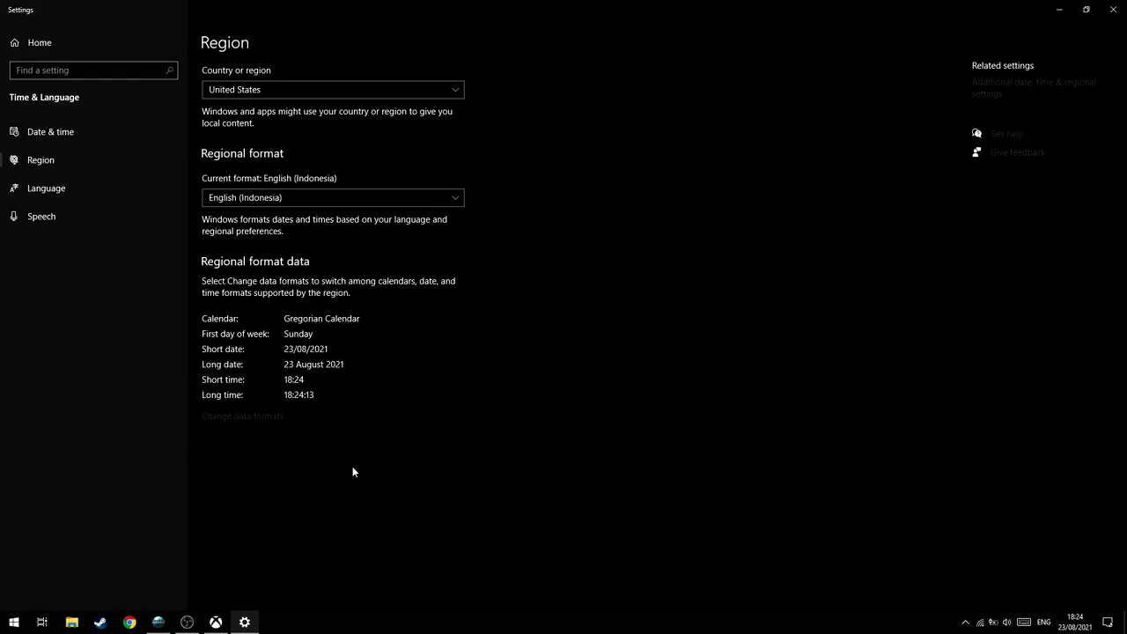
# Close the Xbox app window and check the background apps for the Xbox app.
pyautogui.click(215, 622)
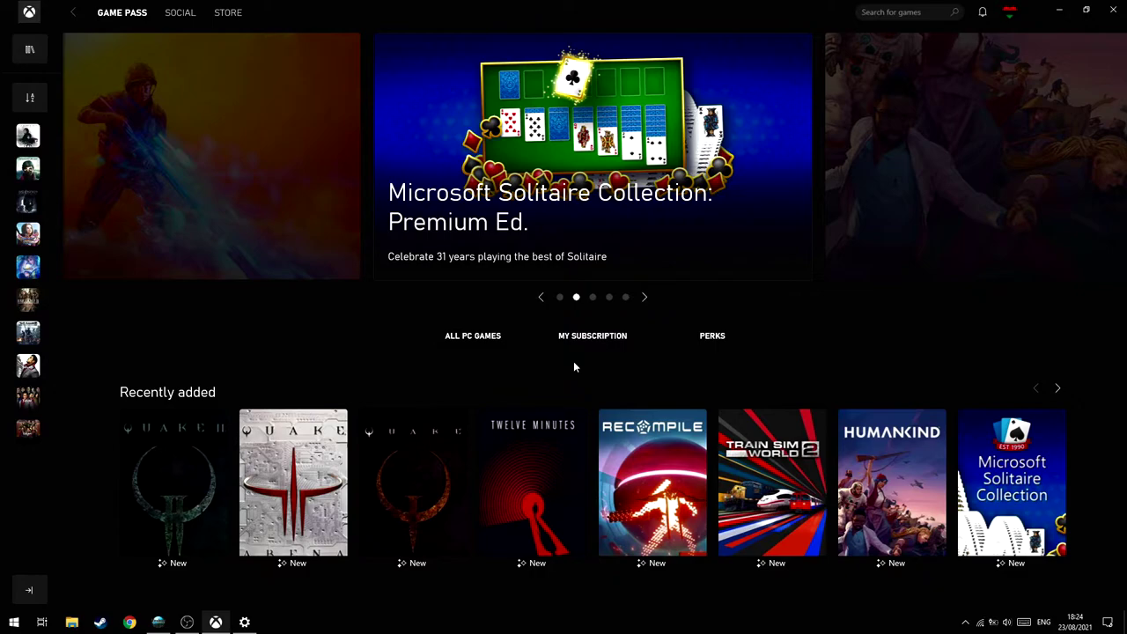
pyautogui.click(1113, 10)
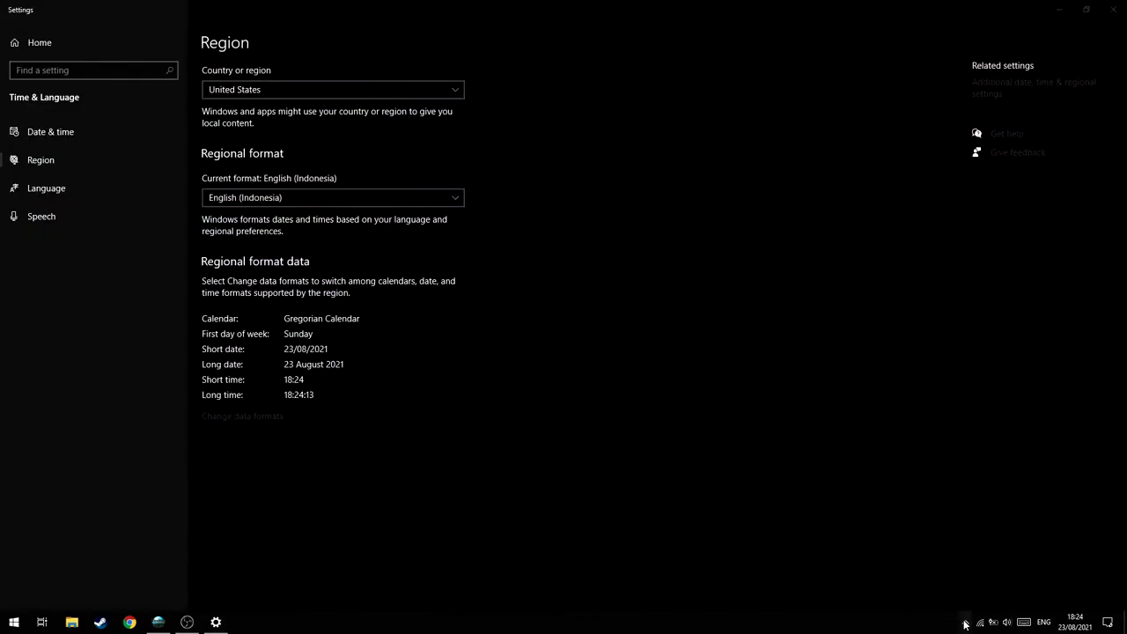
pyautogui.click(965, 623)
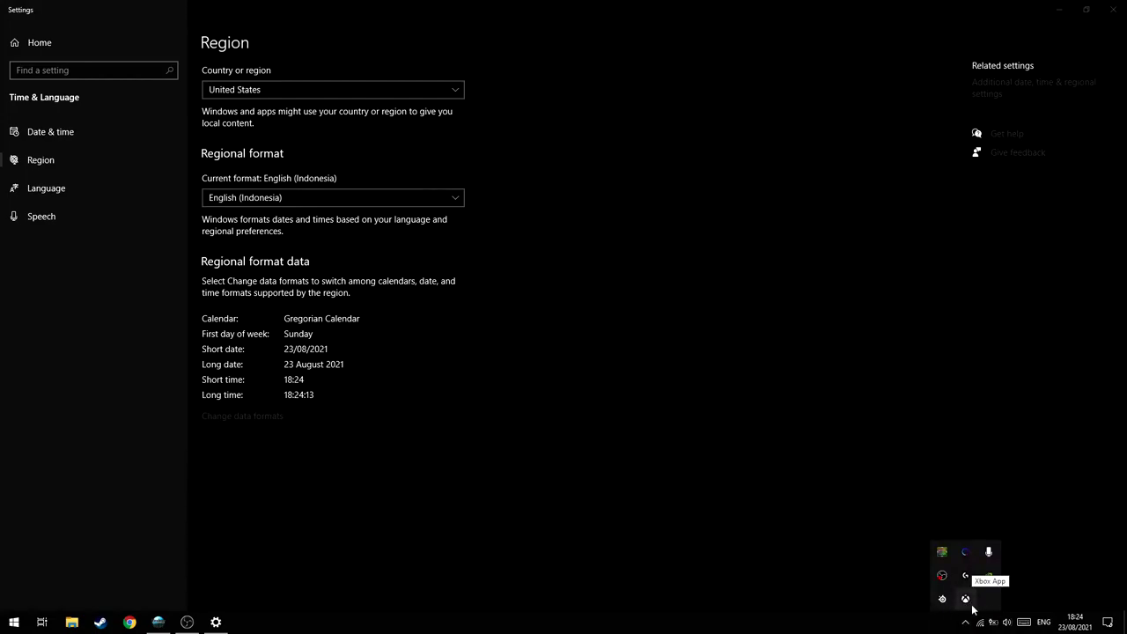
pyautogui.click(966, 600)
# End the XboxAppServices.exe process from Task Manager's detailed process list, and close Task Manager.
pyautogui.rightClick(652, 629)
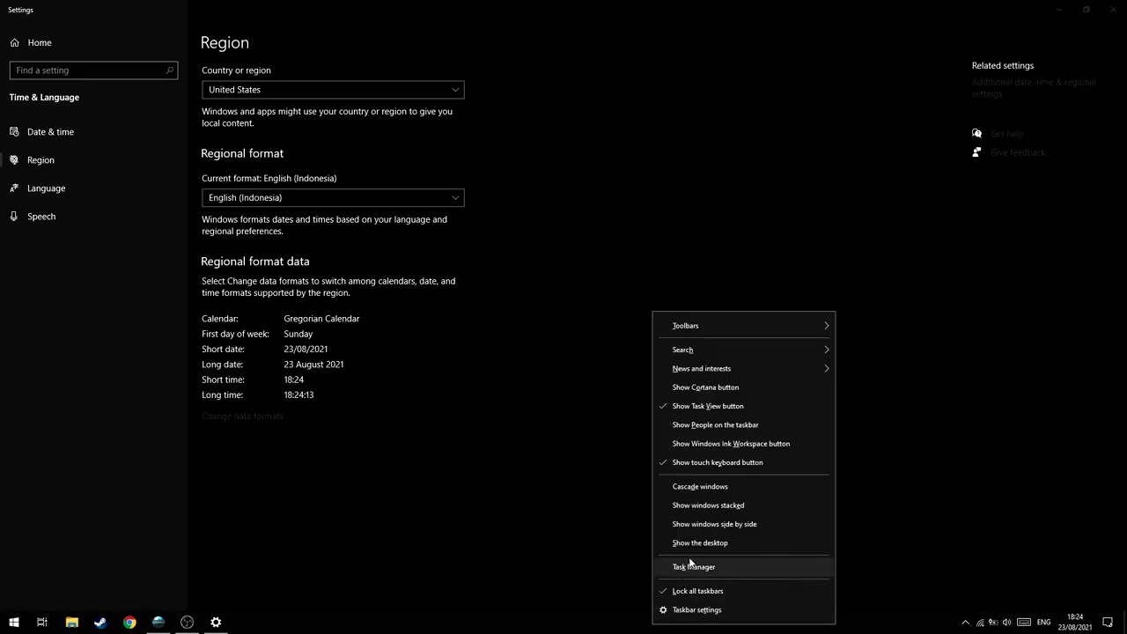
pyautogui.click(707, 566)
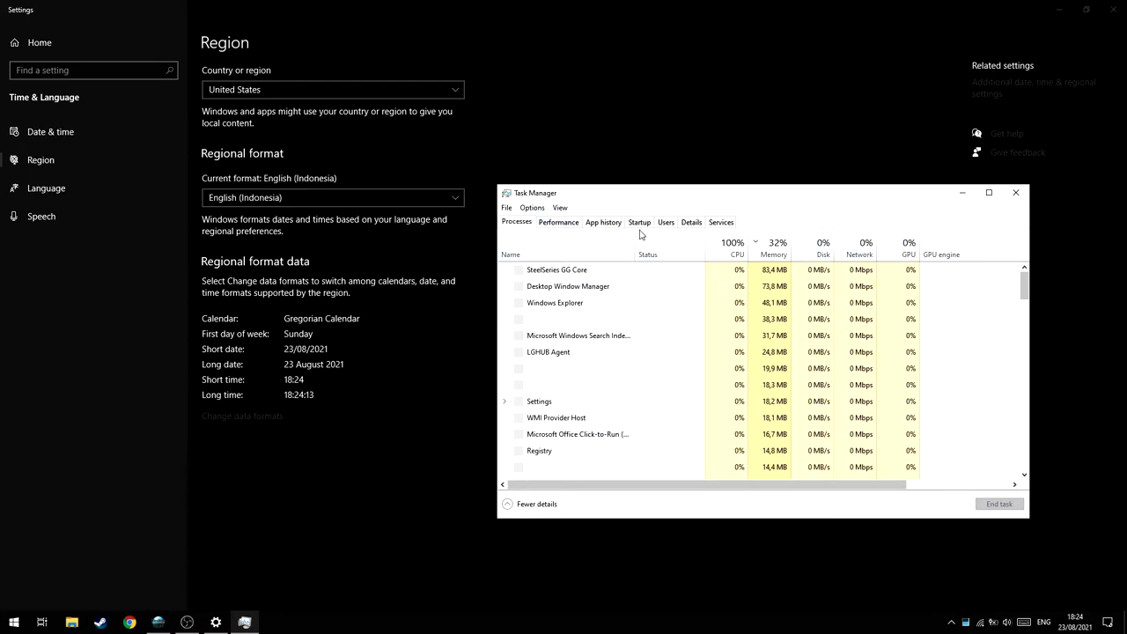
pyautogui.click(681, 225)
pyautogui.scroll(-5, 816, 292)
pyautogui.moveTo(1024, 280); pyautogui.dragTo(1027, 468)
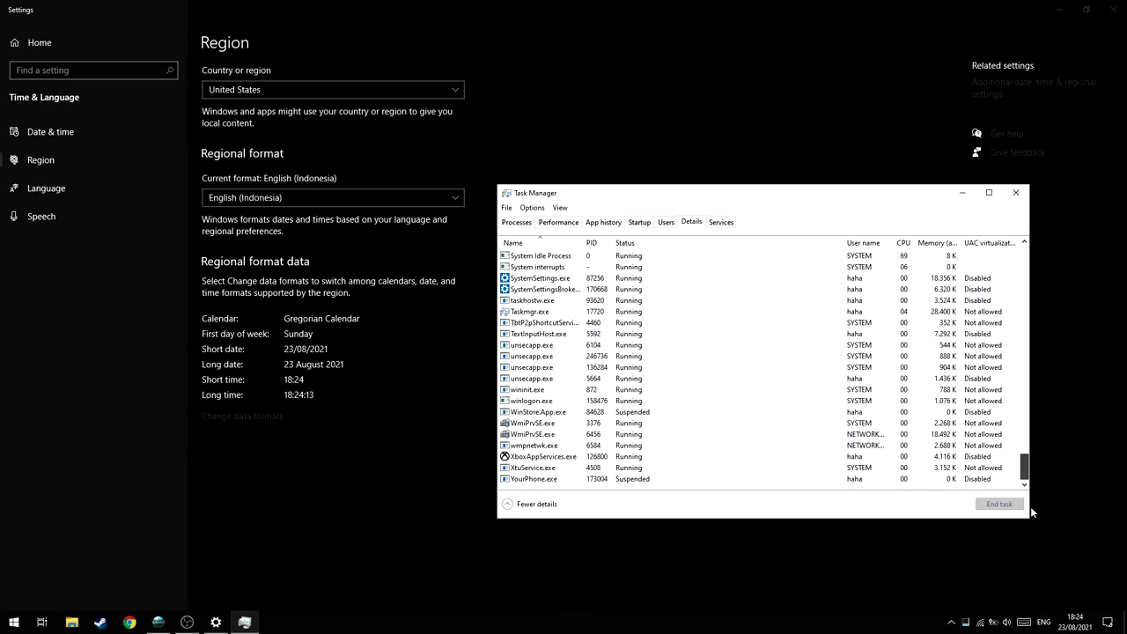
pyautogui.click(565, 456)
pyautogui.click(995, 503)
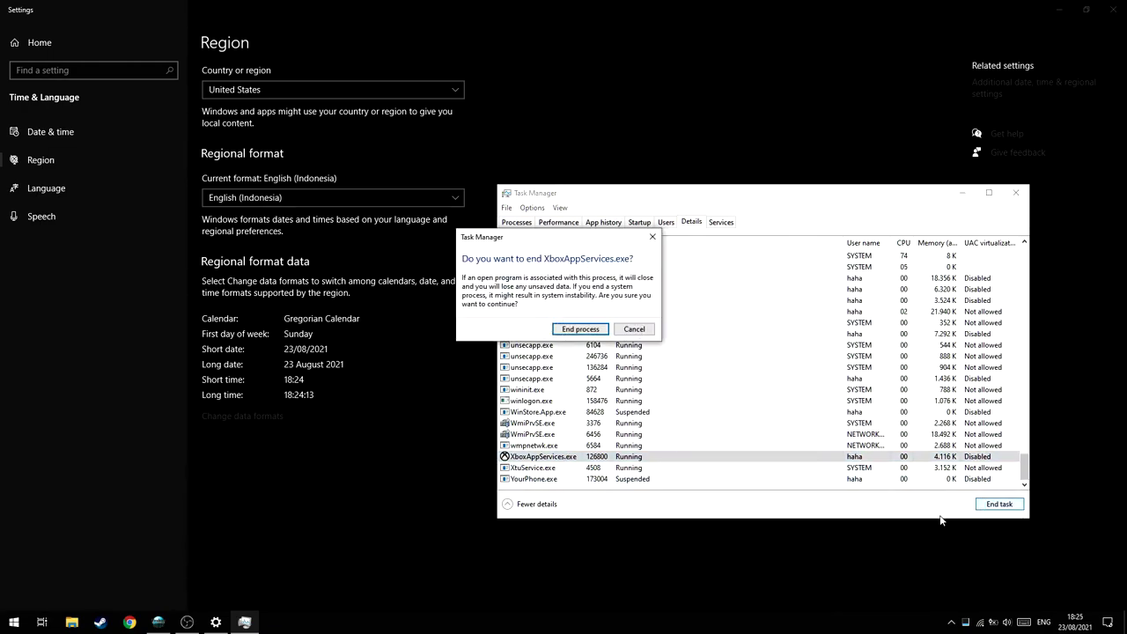
pyautogui.click(578, 329)
pyautogui.click(1015, 192)
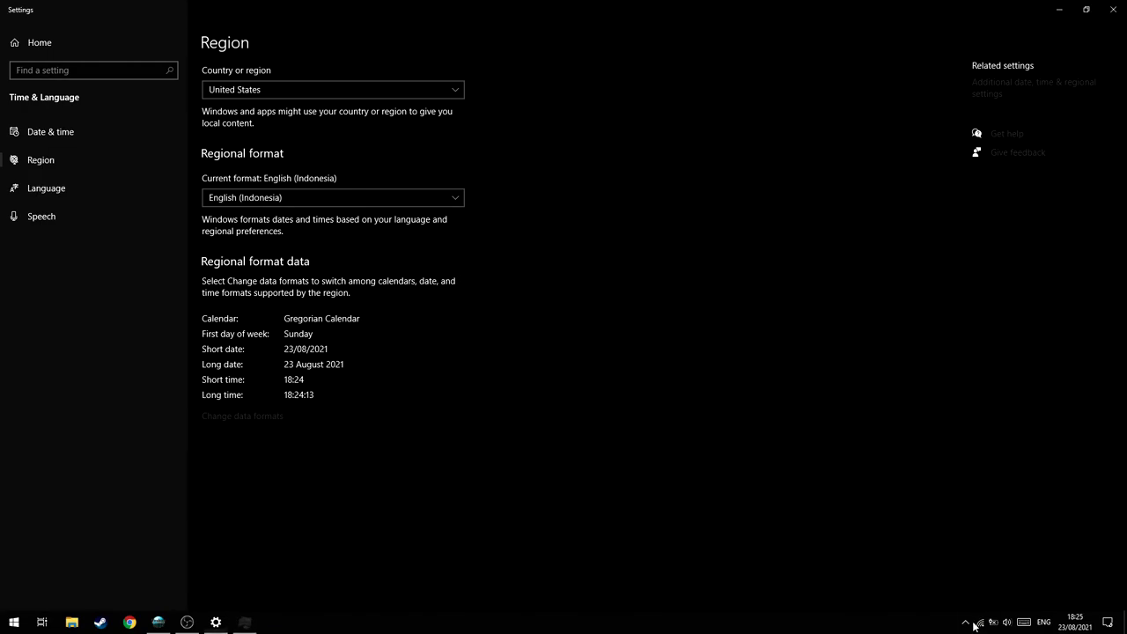
# Check the apps running in the background and start the Xbox app again.
pyautogui.click(965, 621)
pyautogui.press('super')
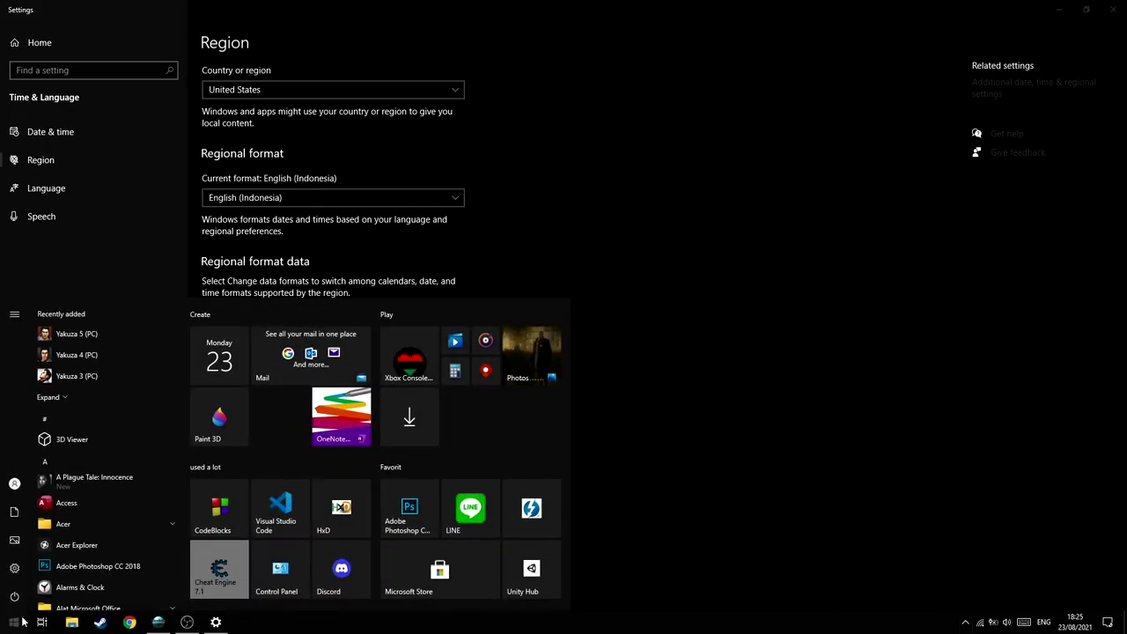
pyautogui.click(48, 397)
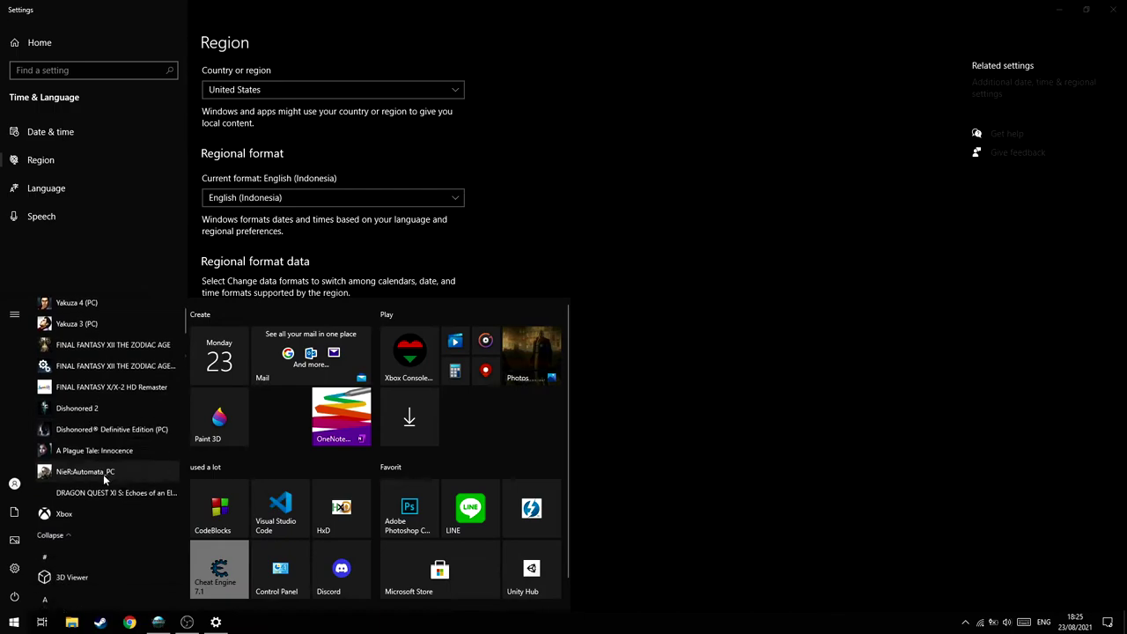
pyautogui.click(410, 357)
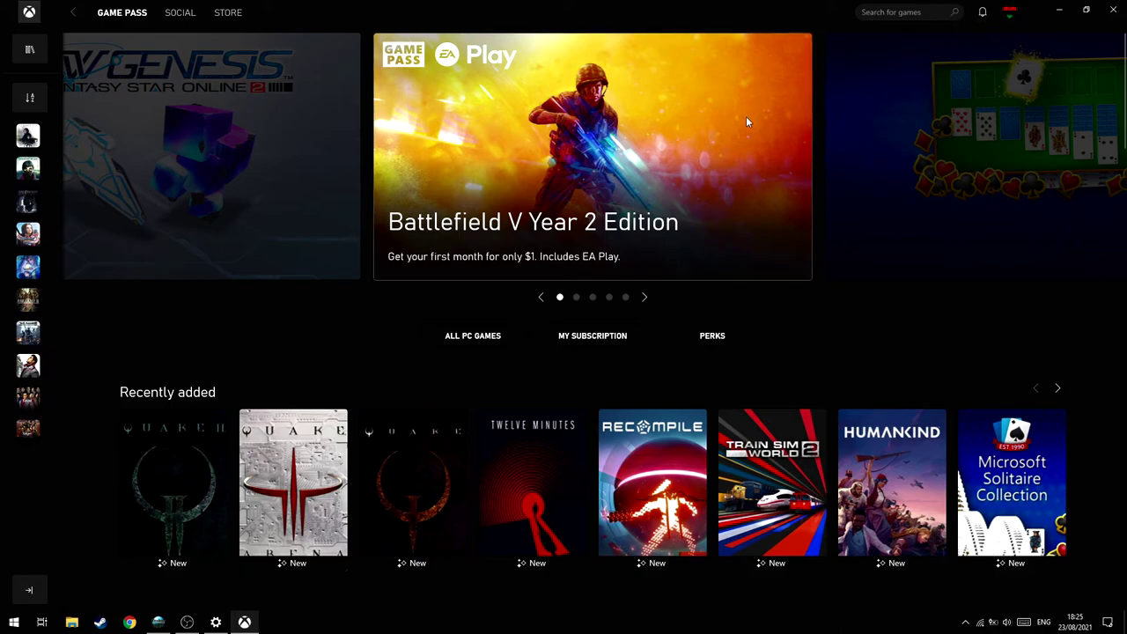
# View the A Plague Tale: Innocence page from the full PC games catalogue, and close the Xbox and Settings windows.
pyautogui.click(479, 335)
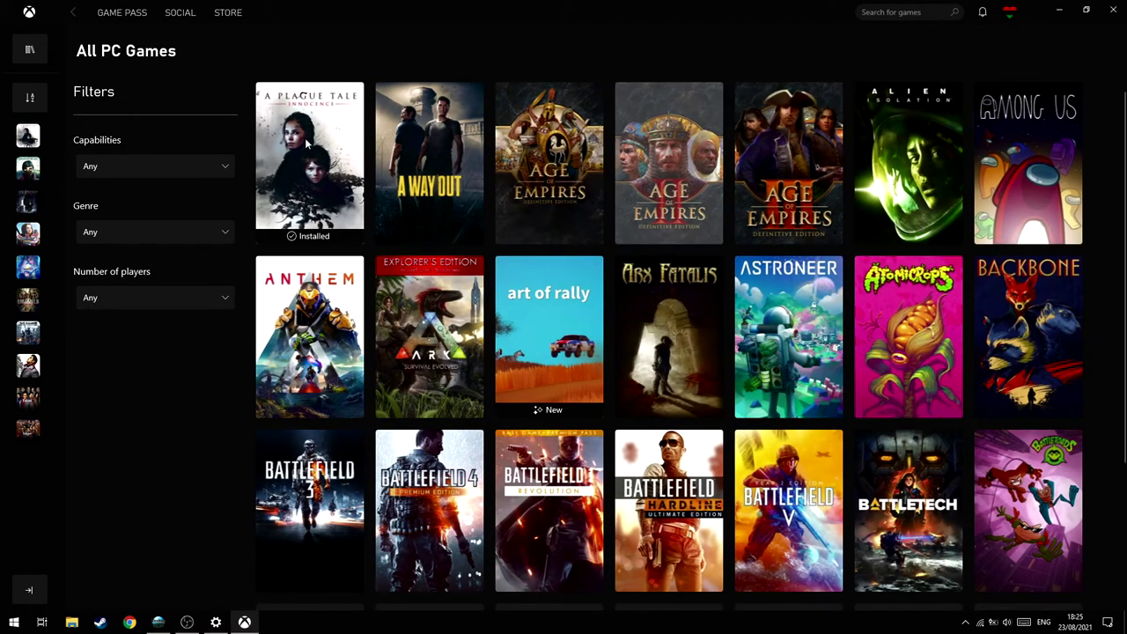
pyautogui.click(307, 143)
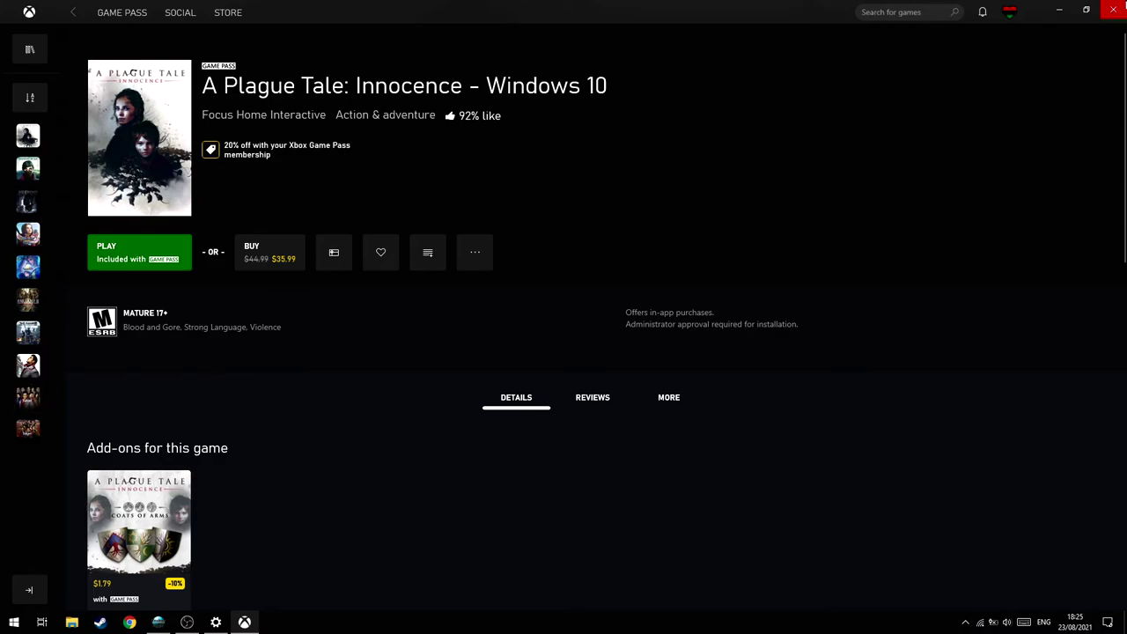
pyautogui.click(1115, 9)
pyautogui.click(1113, 9)
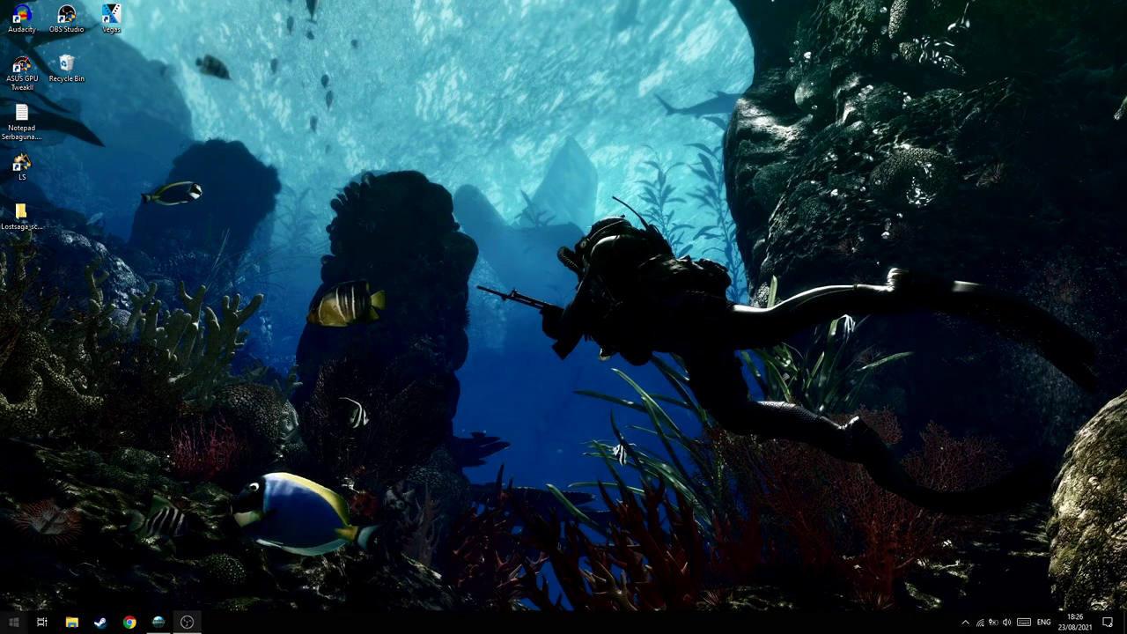
# Open Windows Settings, view the System category and return to the Settings home page.
pyautogui.click(14, 622)
pyautogui.click(14, 569)
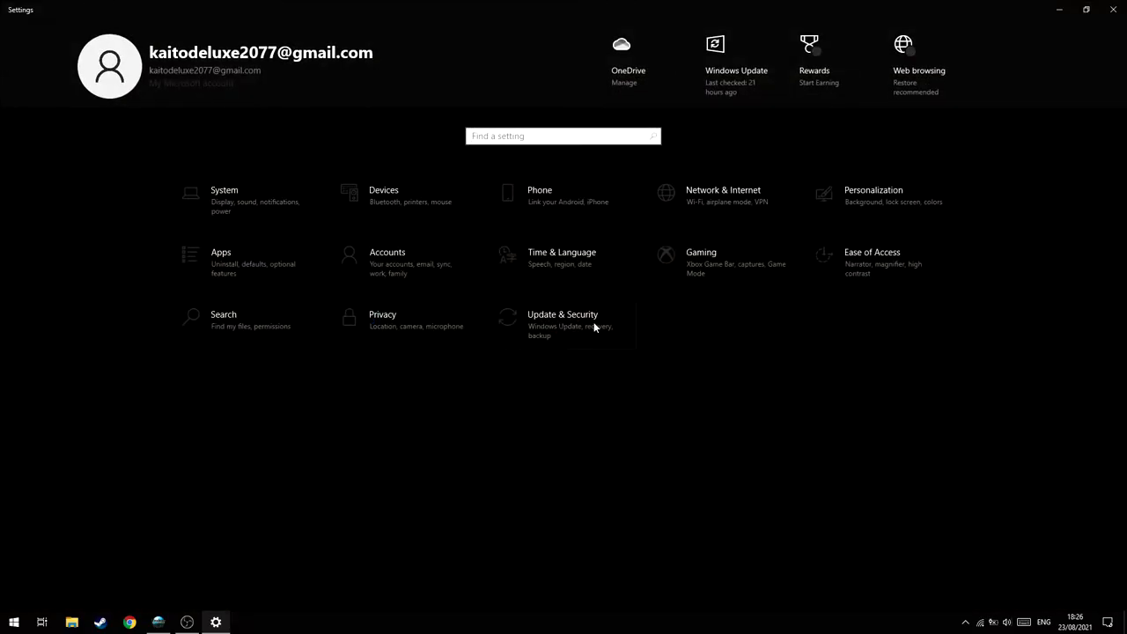
pyautogui.click(232, 198)
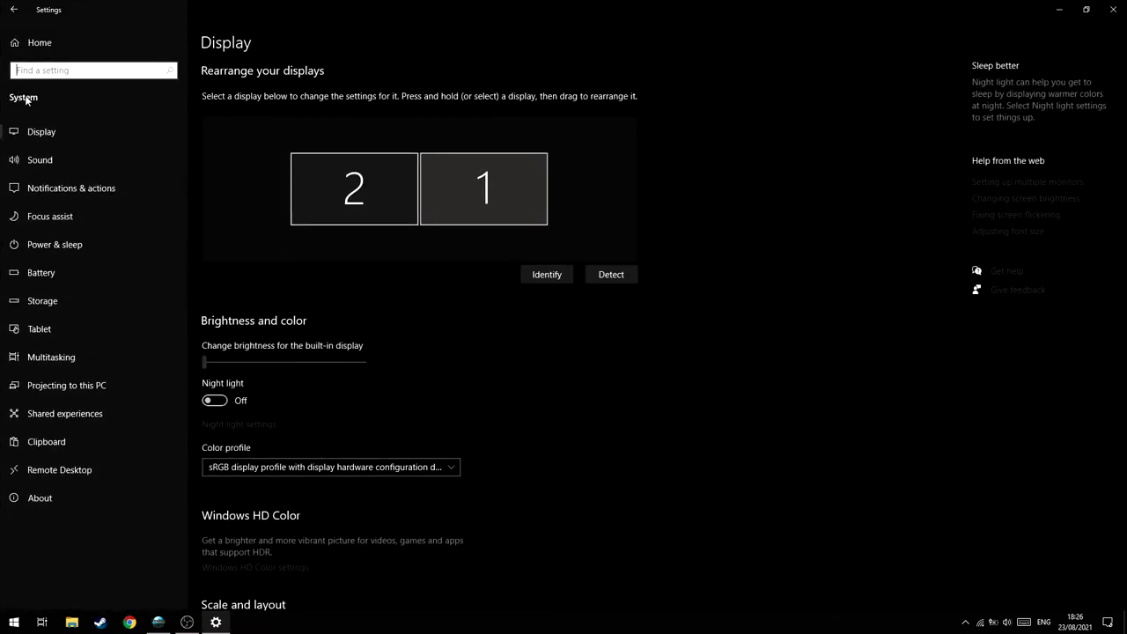
pyautogui.click(14, 10)
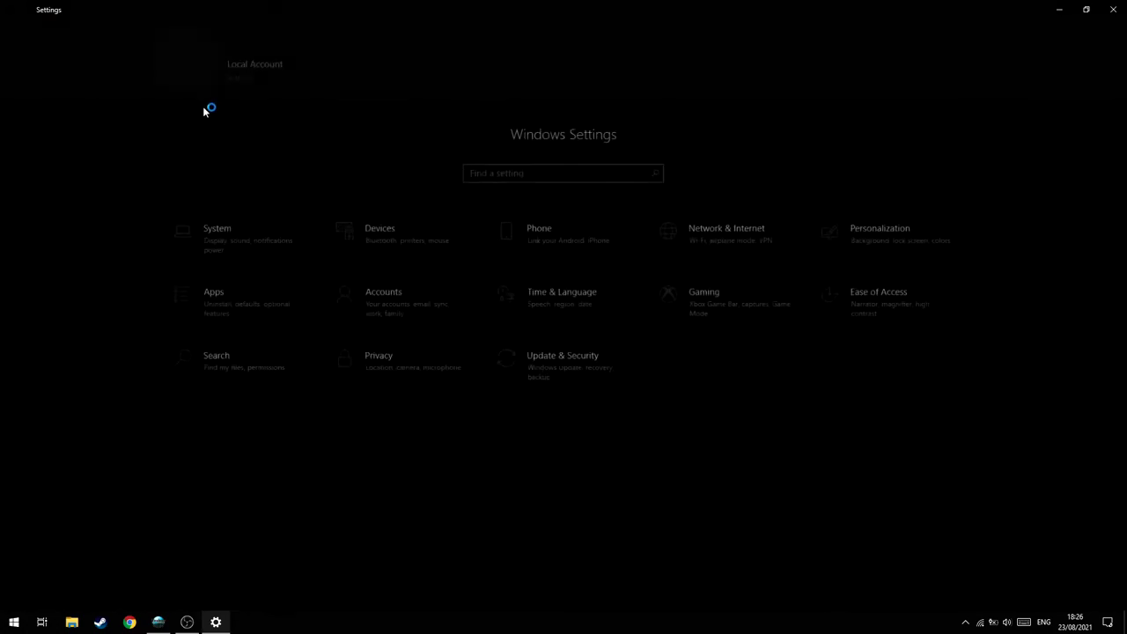
# Search Settings for "country" to view the country or region page, and close Settings.
pyautogui.press('super')
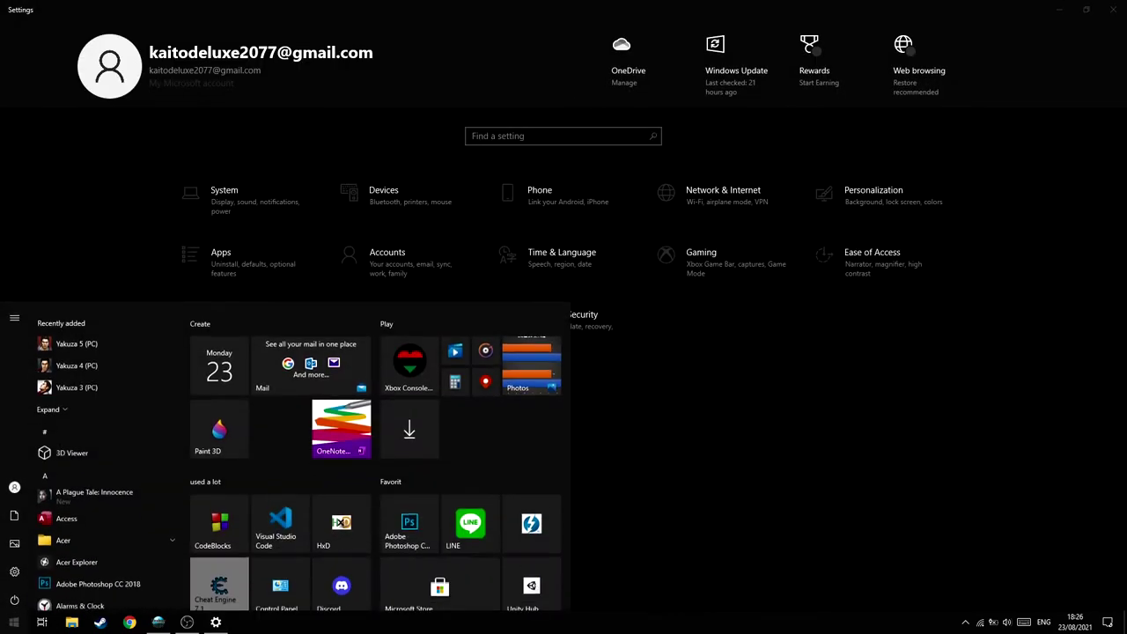
pyautogui.click(566, 135)
pyautogui.write('country')
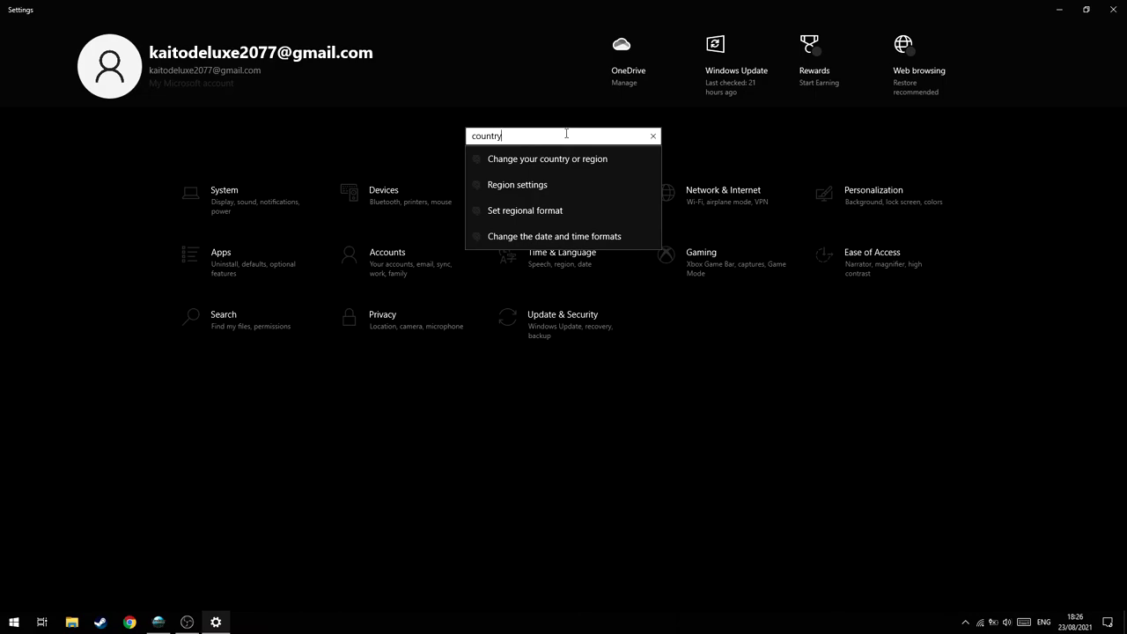
pyautogui.click(556, 158)
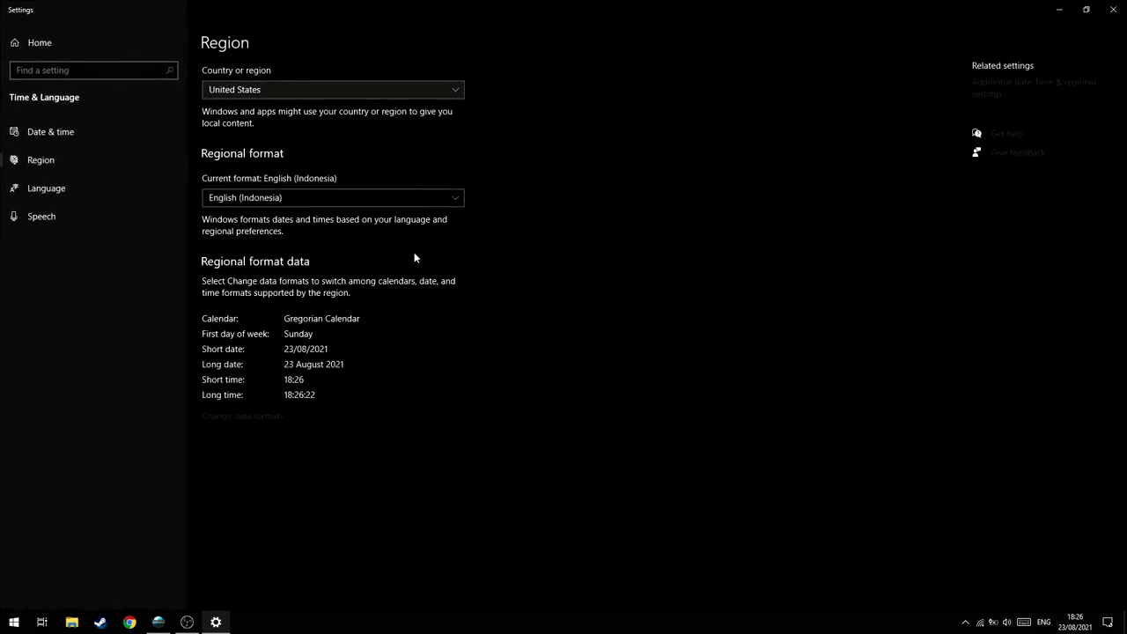
pyautogui.click(1114, 9)
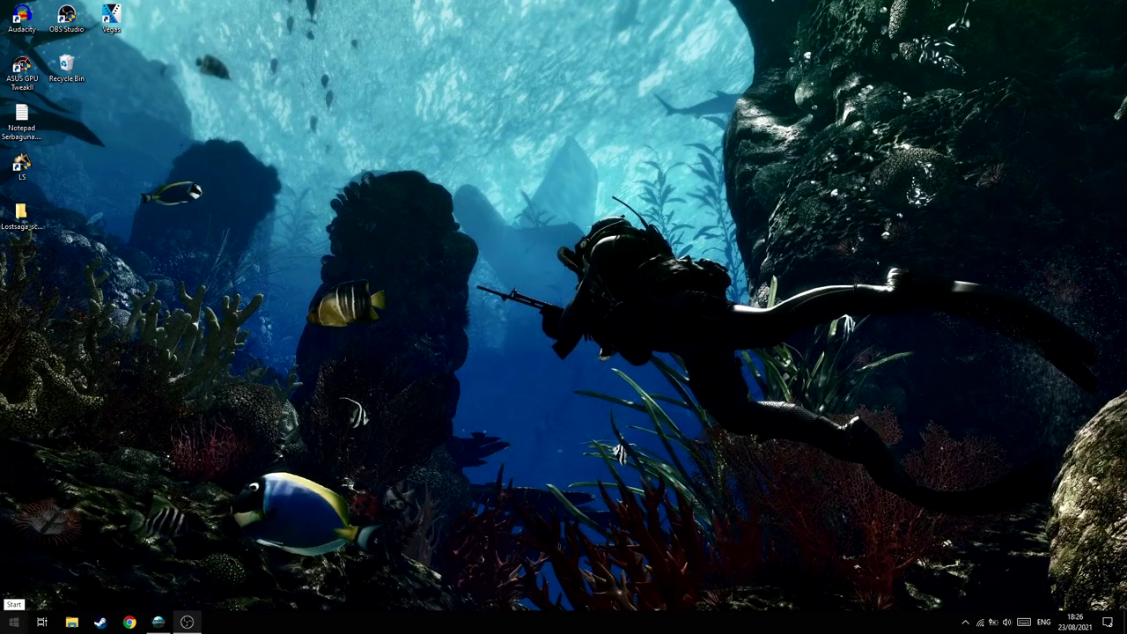